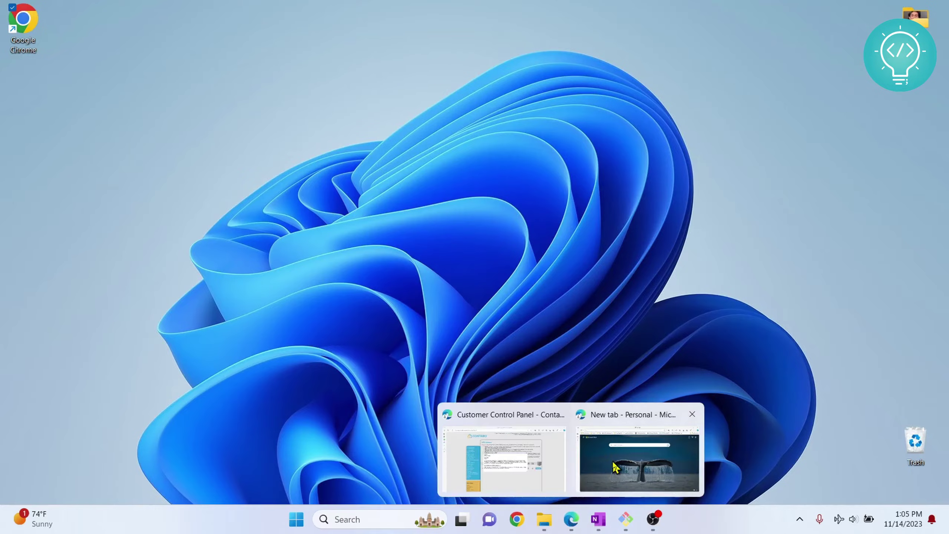
# Step: Search Bing for 'ultravnc' from the Edge address bar to reach the official site
pyautogui.click(637, 461)
pyautogui.write('unl')
pyautogui.press('BackSpace')
pyautogui.press('BackSpace')
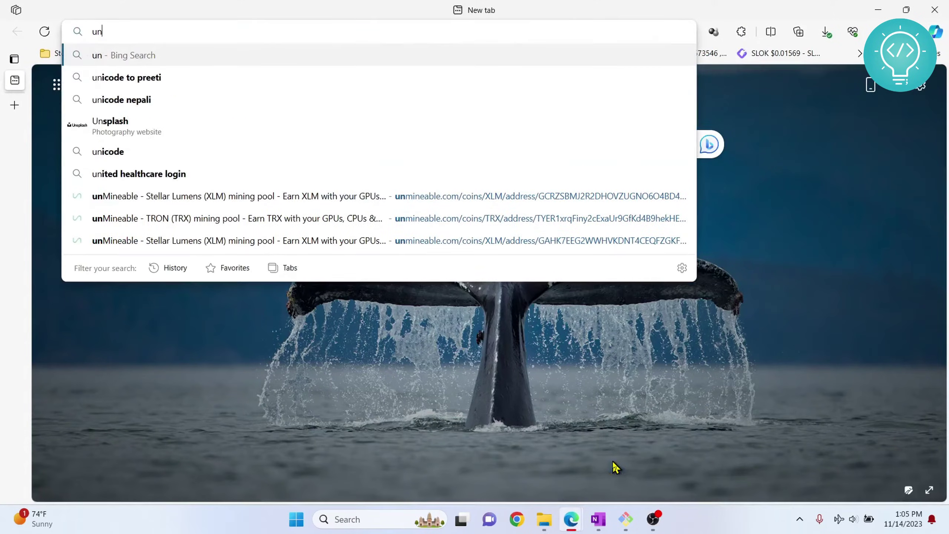
pyautogui.write('ltravnc')
pyautogui.press('Return')
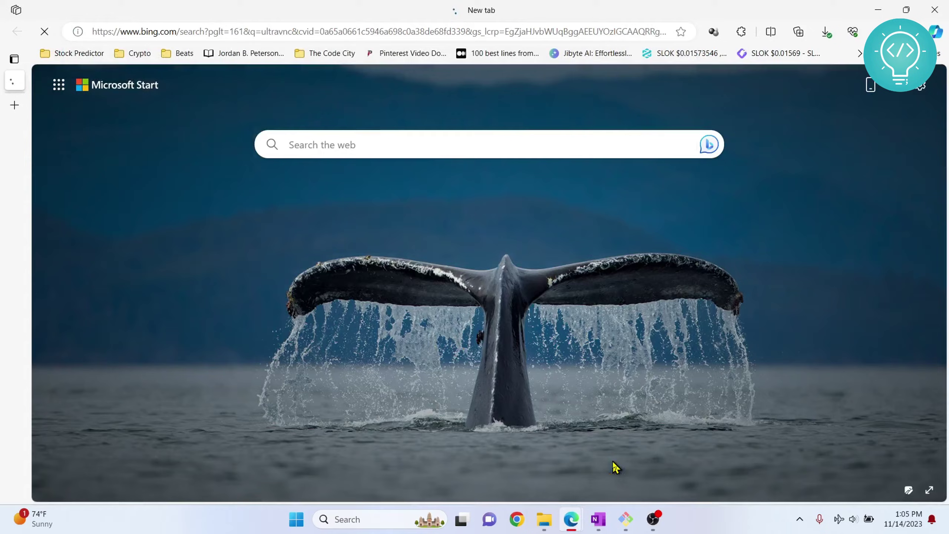
pyautogui.scroll(-2, 99, 223)
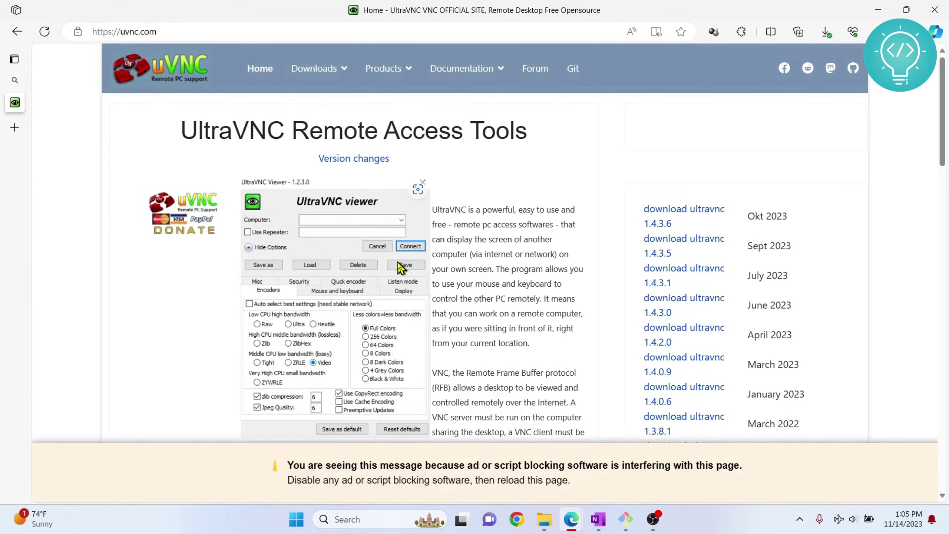
pyautogui.moveTo(319, 69)
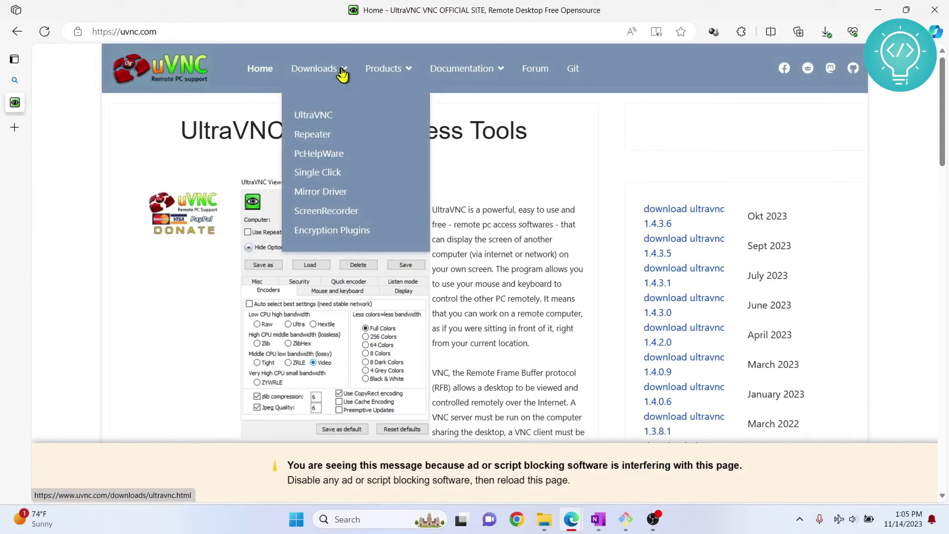
# Step: Go to Downloads > UltraVNC and select the UltraVNC 1.4.3.6 release
pyautogui.click(315, 119)
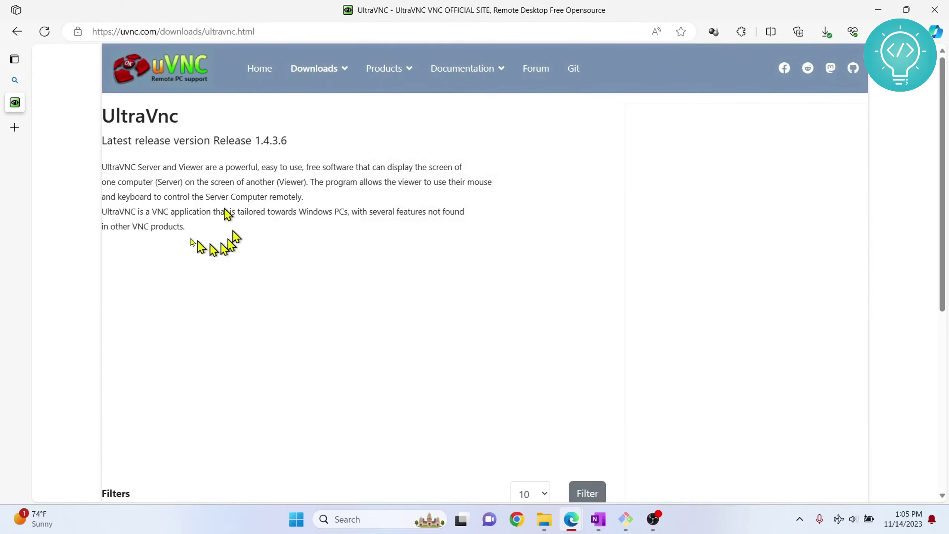
pyautogui.scroll(-5, 297, 196)
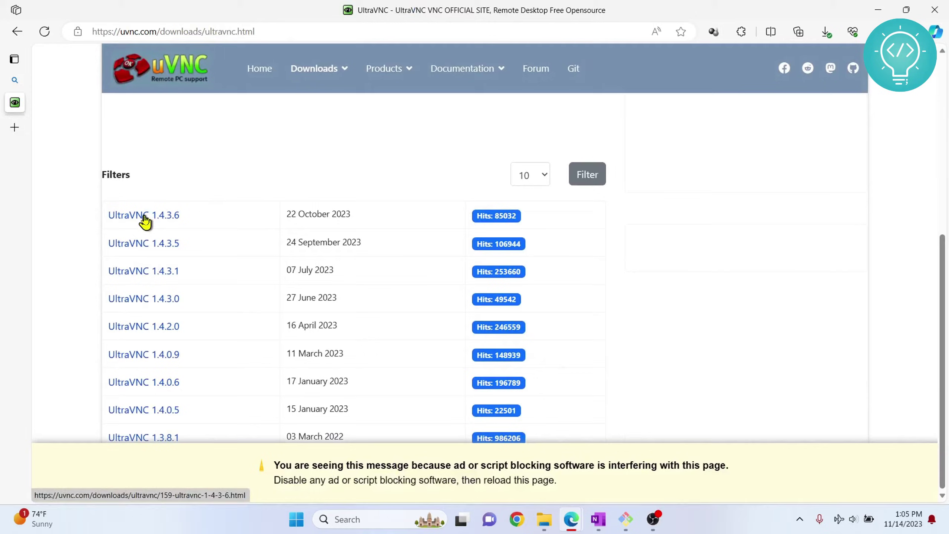
pyautogui.click(146, 220)
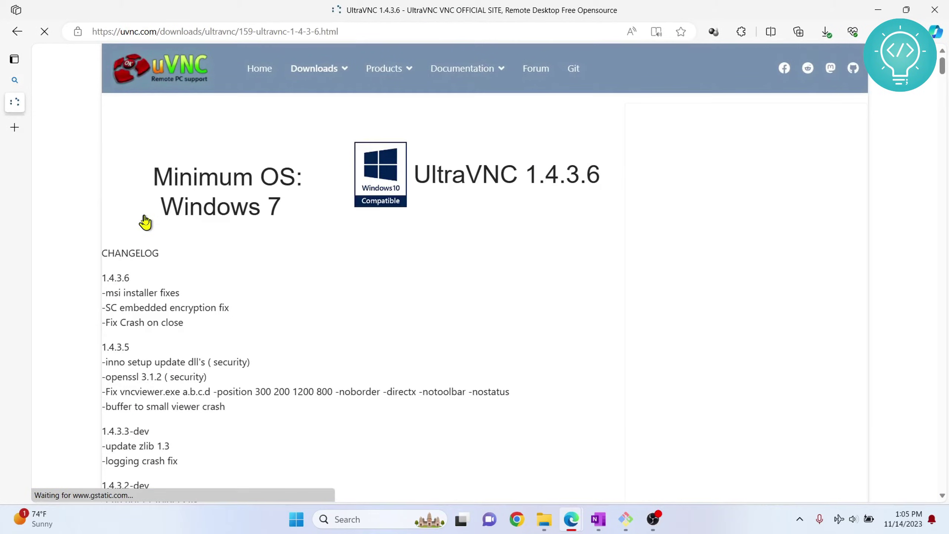
pyautogui.moveTo(304, 215); pyautogui.dragTo(149, 174)
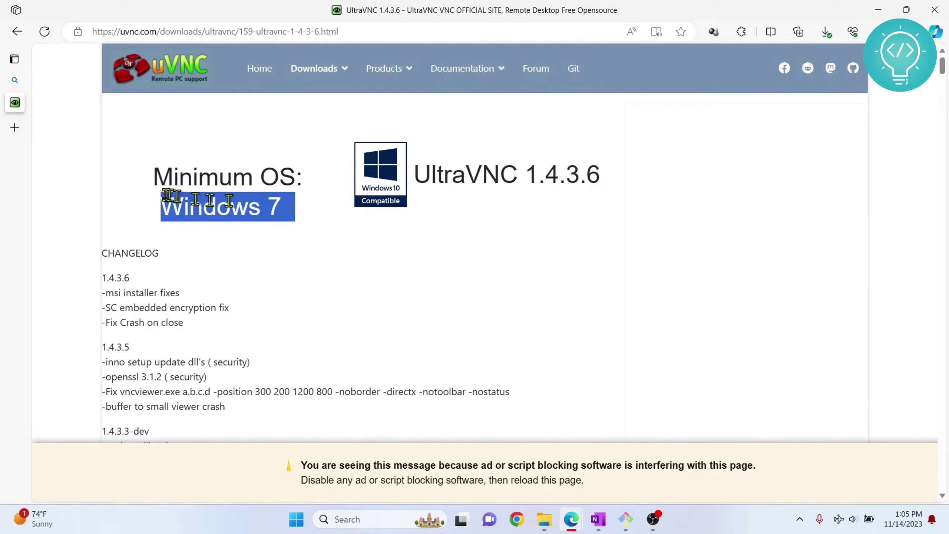
pyautogui.scroll(-5, 130, 187)
pyautogui.scroll(-2, 130, 187)
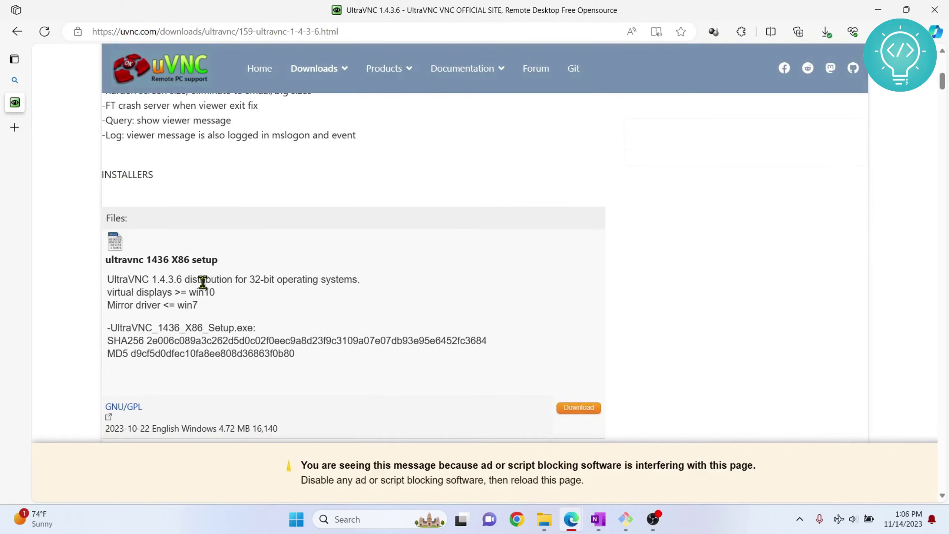
pyautogui.scroll(-3, 204, 275)
pyautogui.scroll(2, 475, 226)
pyautogui.scroll(2, 473, 228)
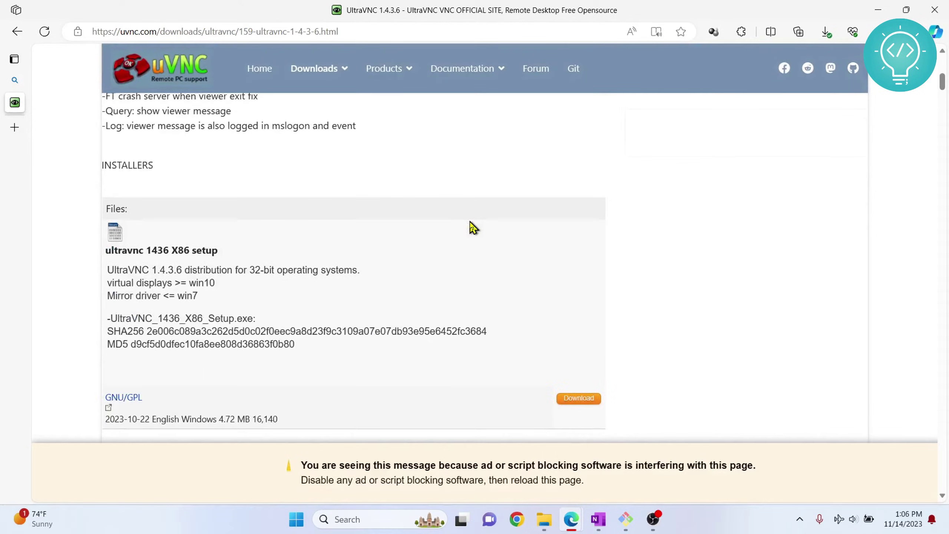
pyautogui.scroll(-3, 474, 228)
pyautogui.scroll(-2, 438, 258)
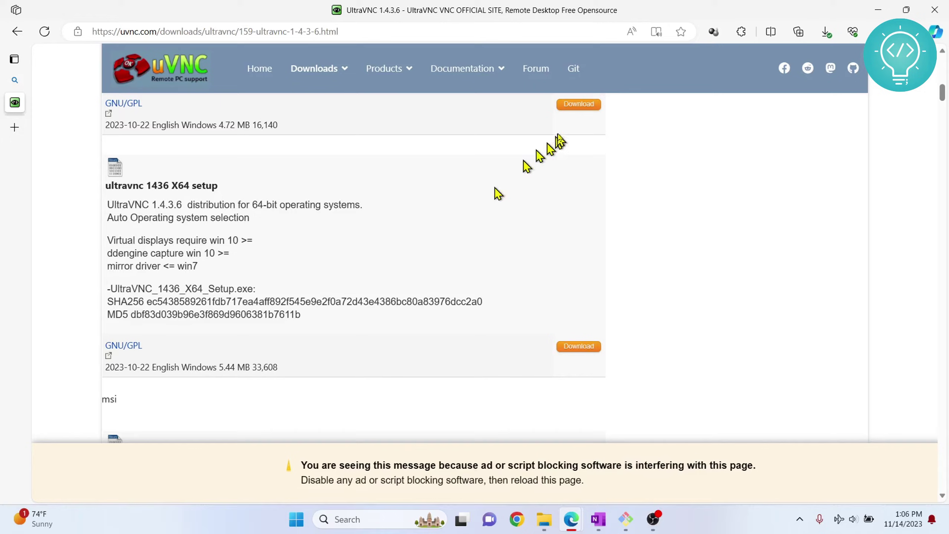
# Step: Download the 'ultravnc 1436 X86 setup' file after accepting the download conditions
pyautogui.click(579, 108)
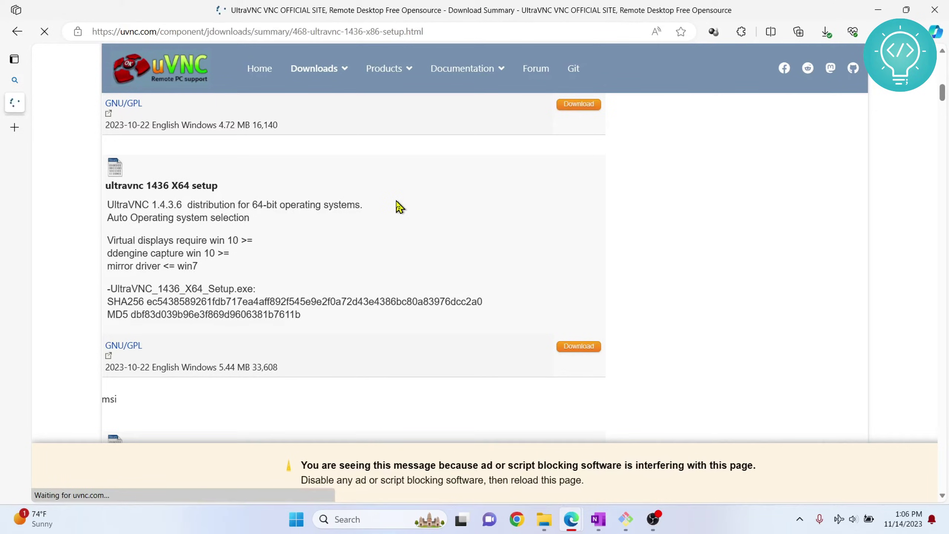
pyautogui.scroll(3, 398, 206)
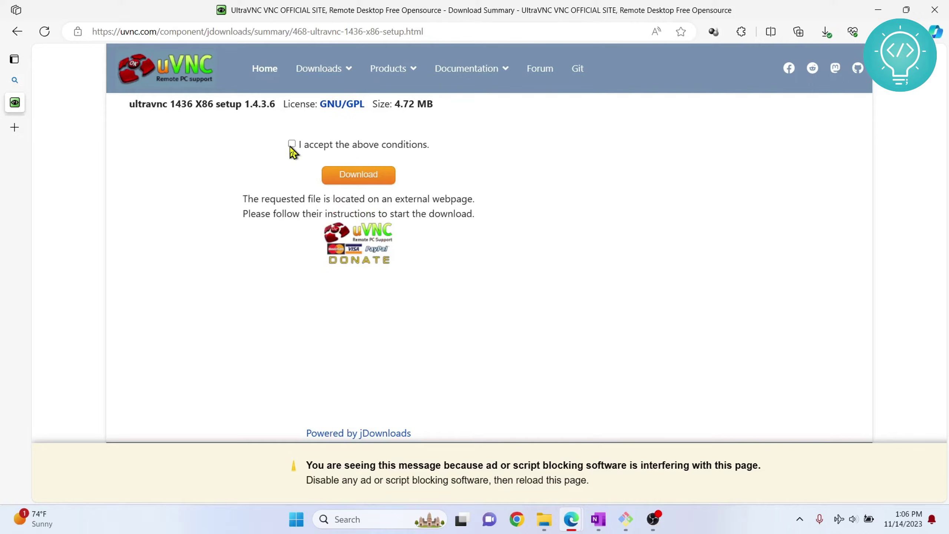
pyautogui.click(358, 175)
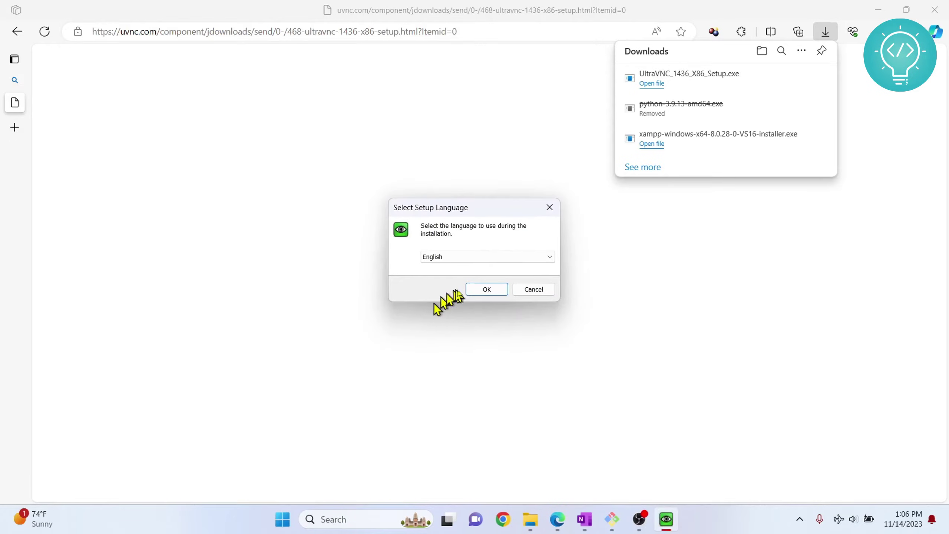
# Step: Begin setup in English, accept the licence agreement and continue past the Information page
pyautogui.click(487, 289)
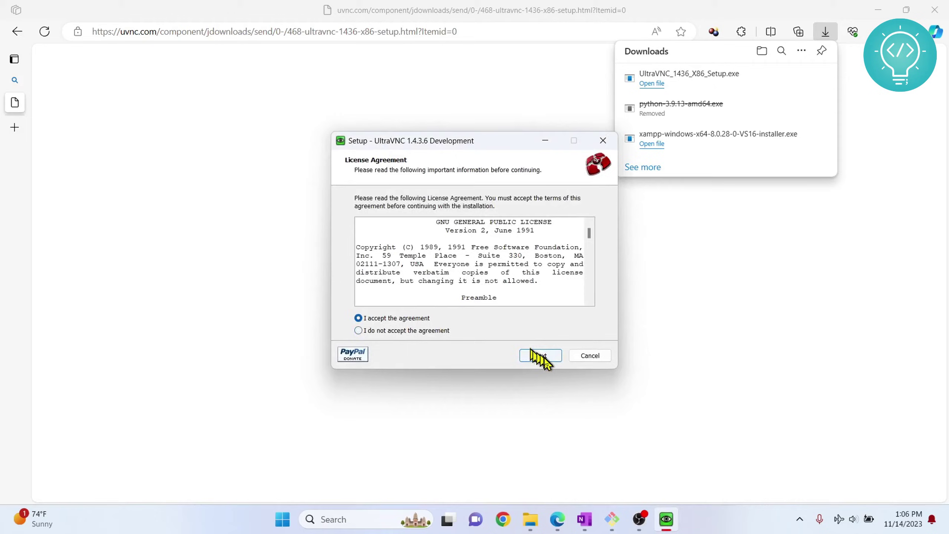
pyautogui.click(541, 356)
pyautogui.click(541, 357)
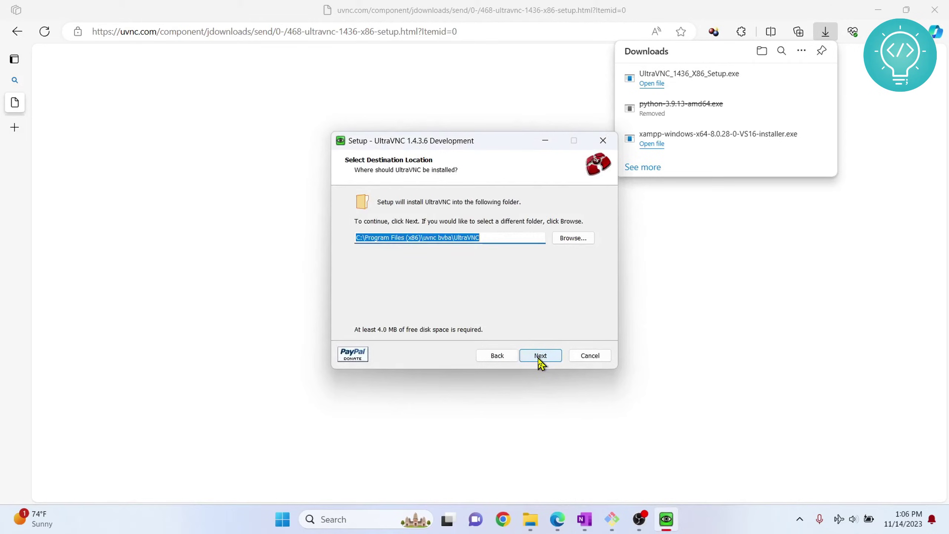
# Step: Keep the default installation folder and install all three UltraVNC components
pyautogui.moveTo(490, 237); pyautogui.dragTo(310, 243)
pyautogui.click(541, 356)
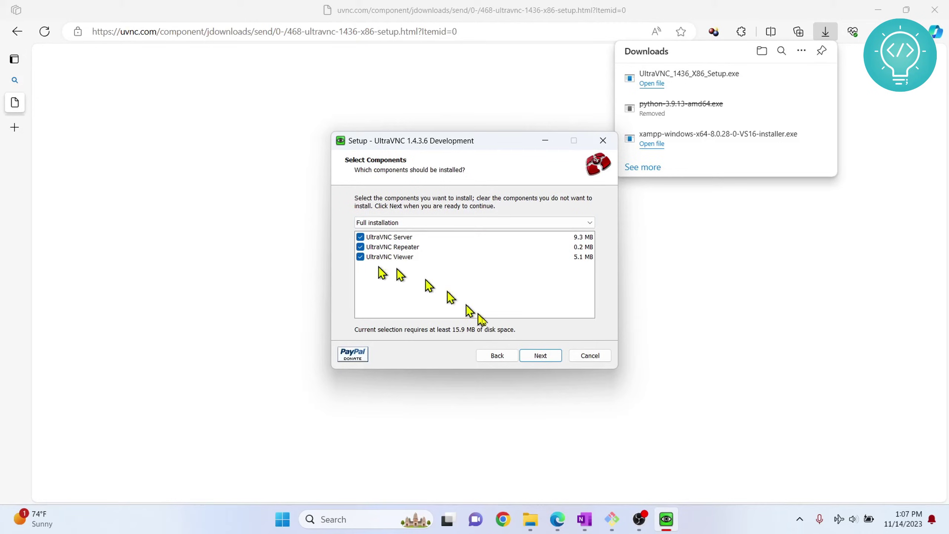
pyautogui.click(540, 355)
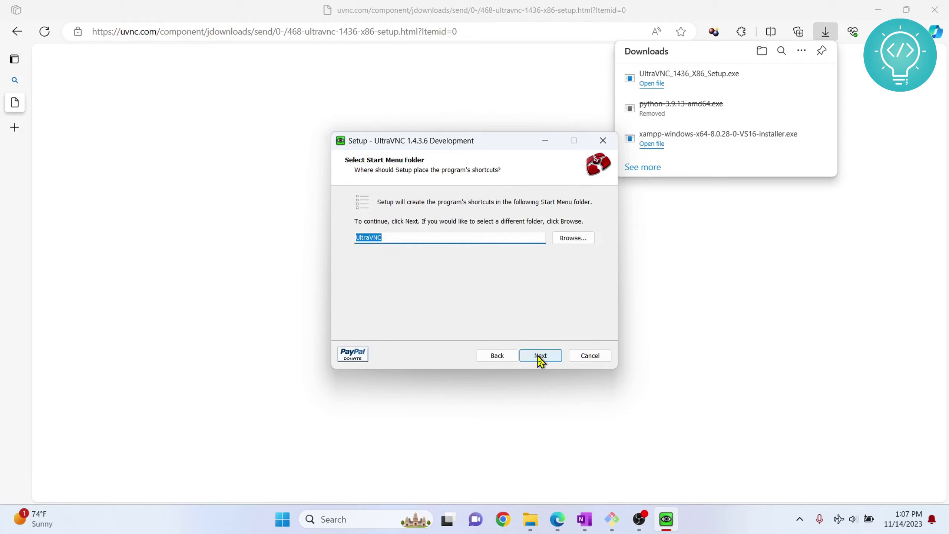
# Step: Keep the default Start menu folder, skip additional tasks and run the installation to completion
pyautogui.click(540, 356)
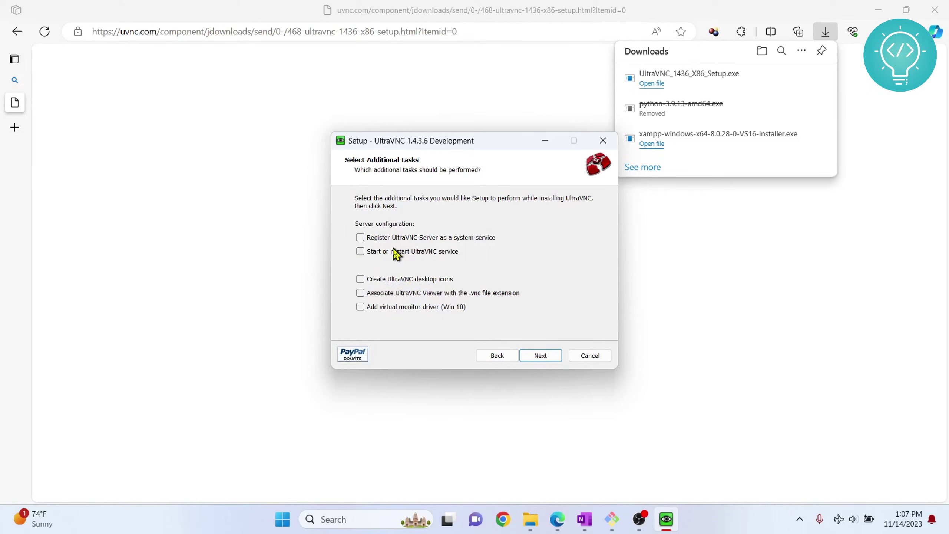
pyautogui.click(540, 356)
pyautogui.click(540, 357)
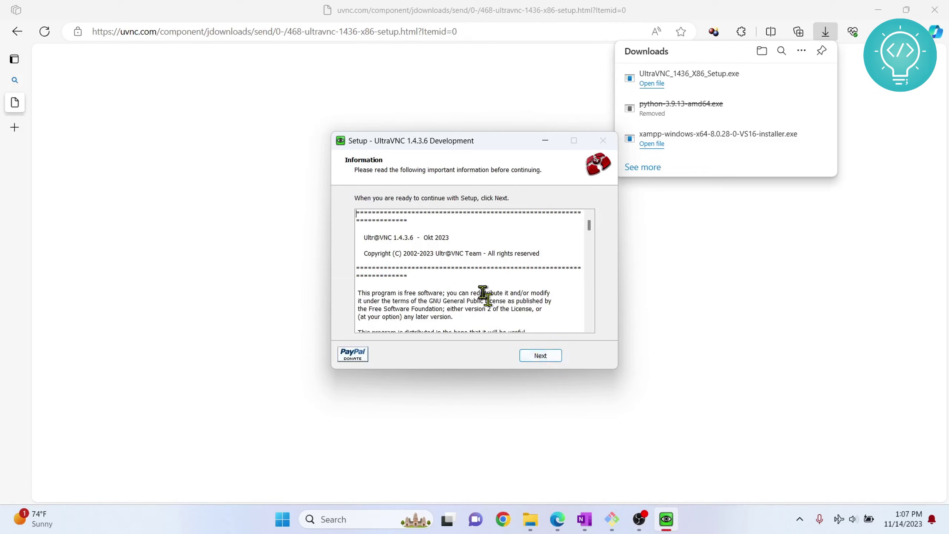
pyautogui.scroll(-3, 483, 294)
pyautogui.scroll(-3, 482, 294)
pyautogui.scroll(-3, 482, 294)
pyautogui.scroll(-3, 482, 294)
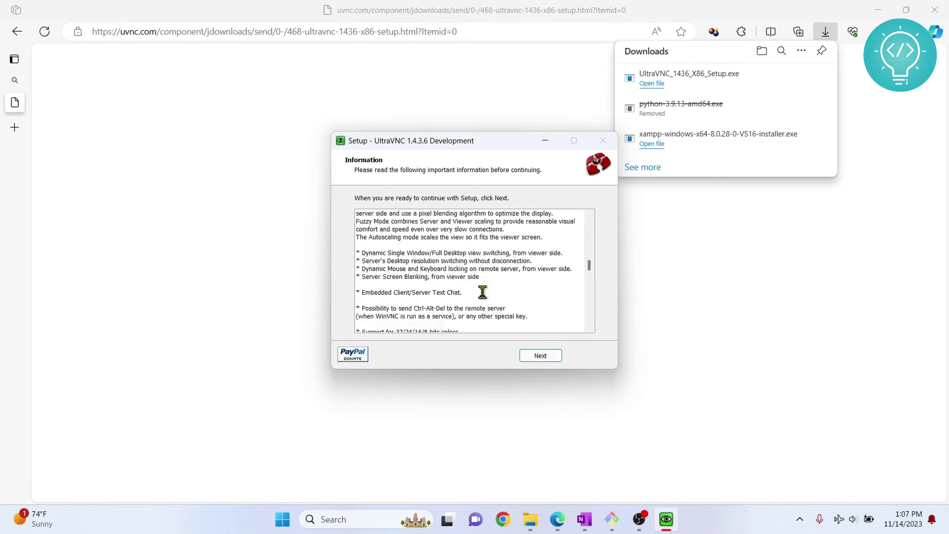
pyautogui.scroll(-3, 483, 294)
pyautogui.scroll(-3, 482, 294)
pyautogui.scroll(-3, 484, 301)
pyautogui.scroll(-3, 483, 304)
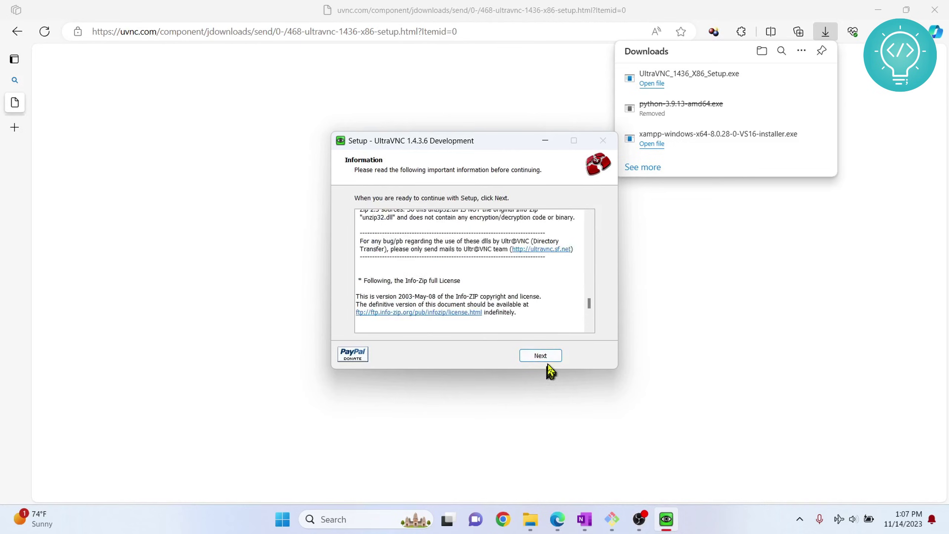
pyautogui.scroll(-3, 545, 357)
pyautogui.click(540, 356)
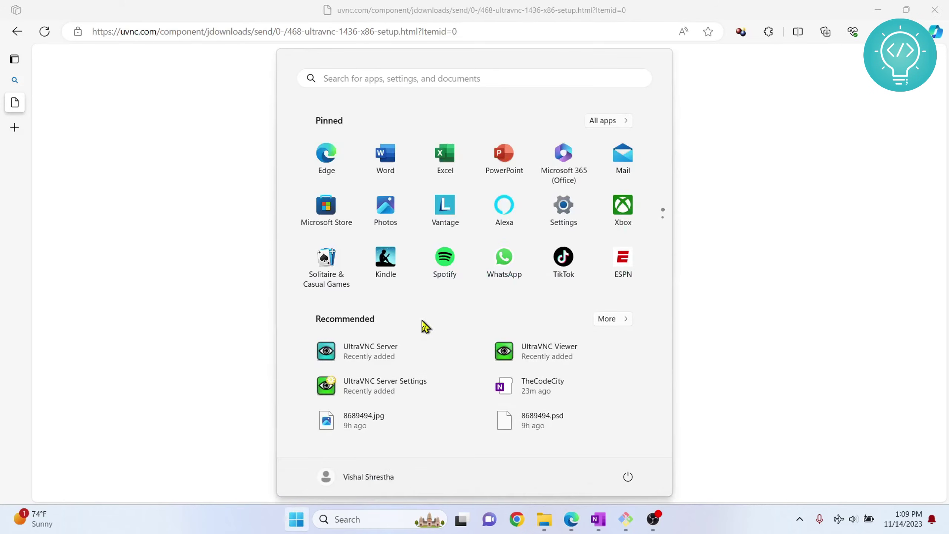
pyautogui.write('ultra')
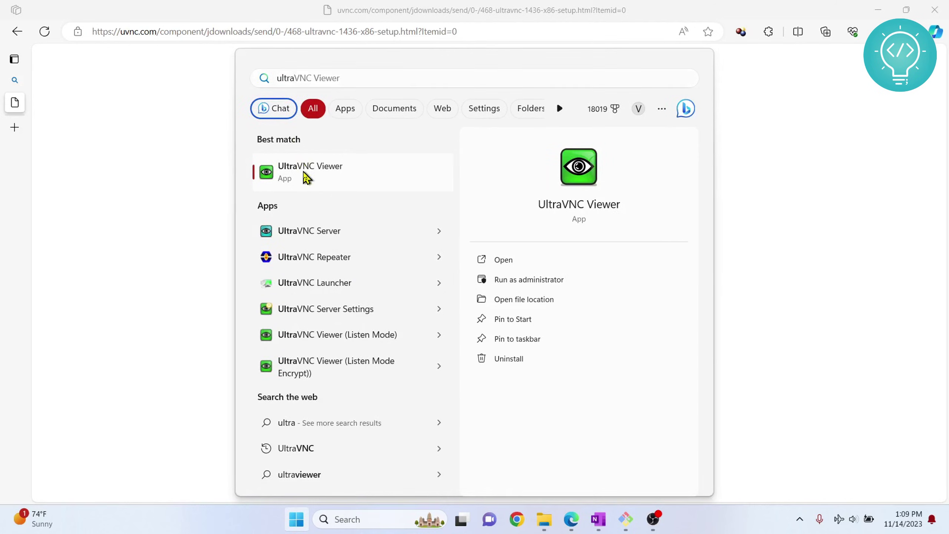
# Step: Launch UltraVNC Viewer from the Start menu search for 'ultra'
pyautogui.click(306, 176)
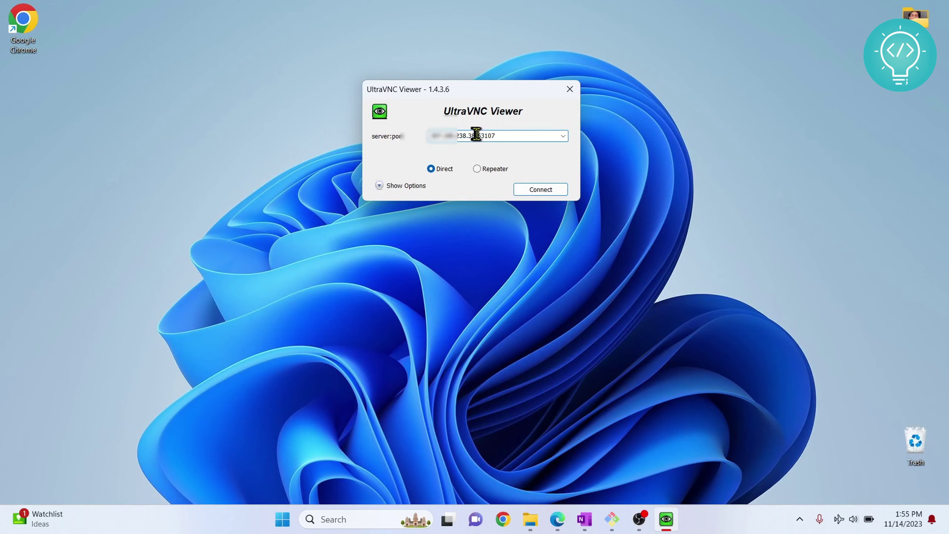
# Step: Connect to the server on port 63107 and log on with the VNC password
pyautogui.doubleClick(479, 135)
pyautogui.click(540, 190)
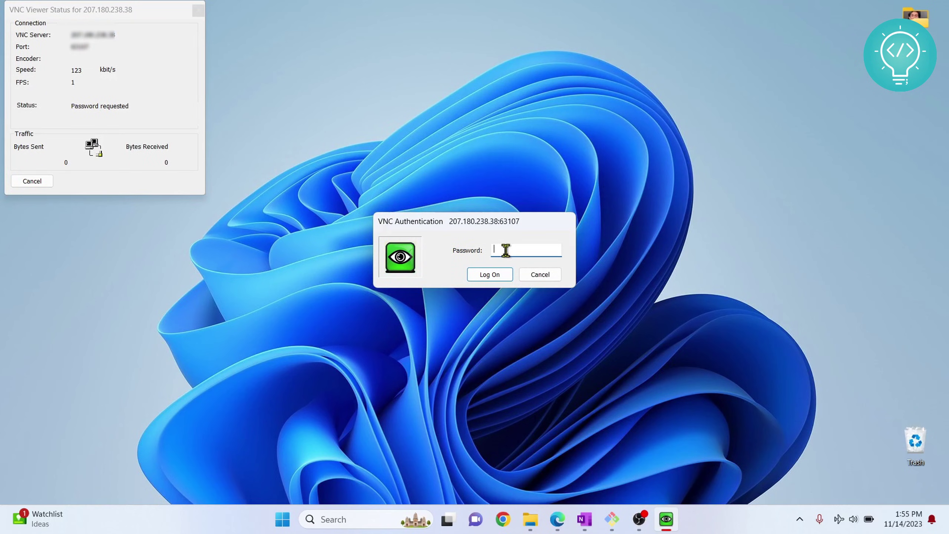
pyautogui.click(502, 276)
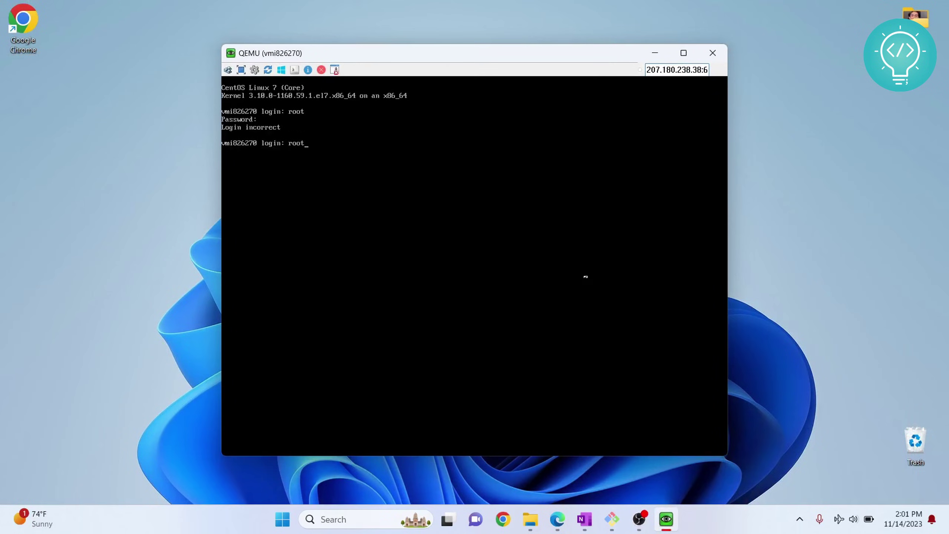
# Step: Submit 'root' as the login name at the CentOS console prompt
pyautogui.press('Return')
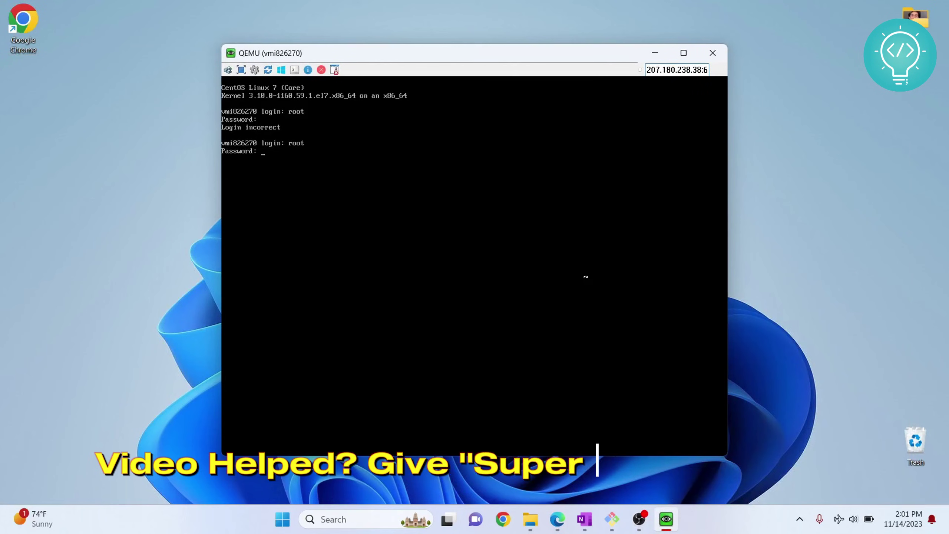